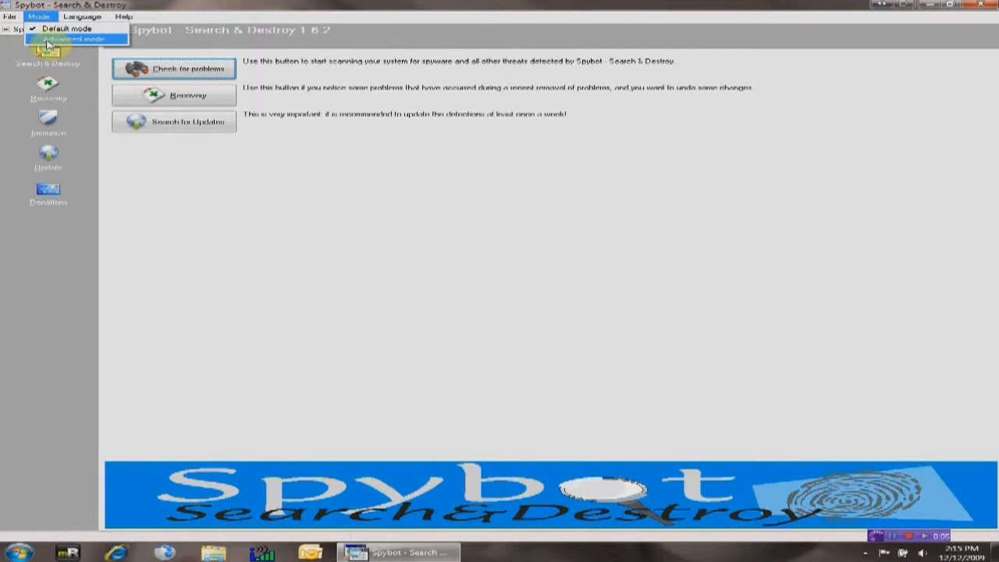
# Switch Spybot to advanced mode, accepting the warning, and show the Scheduler settings
pyautogui.click(48, 39)
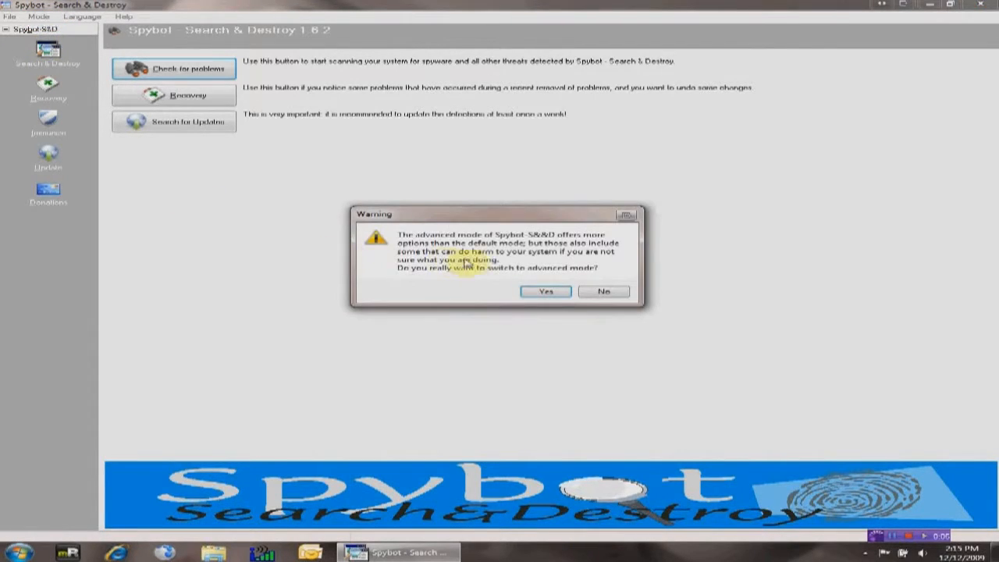
pyautogui.click(544, 292)
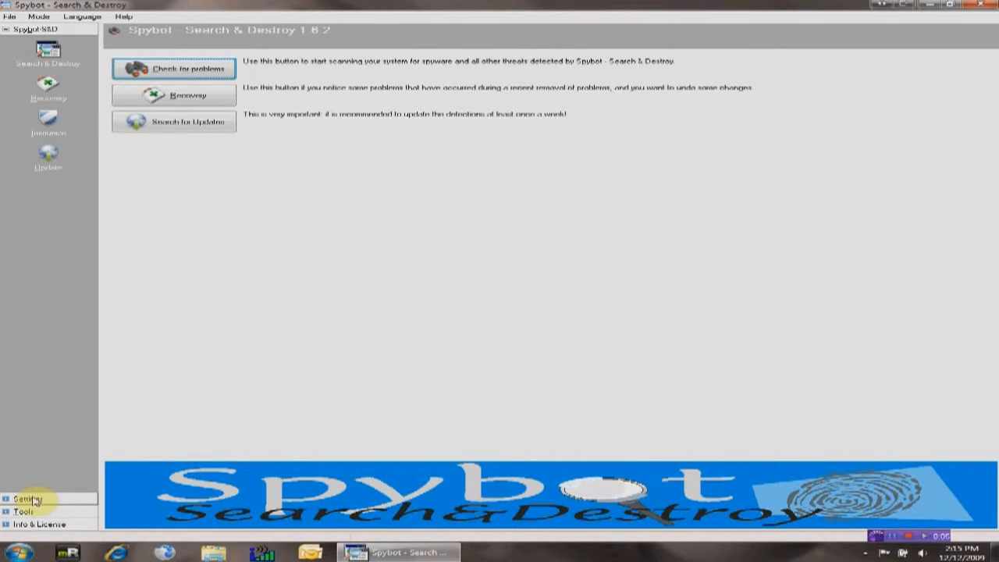
pyautogui.click(30, 499)
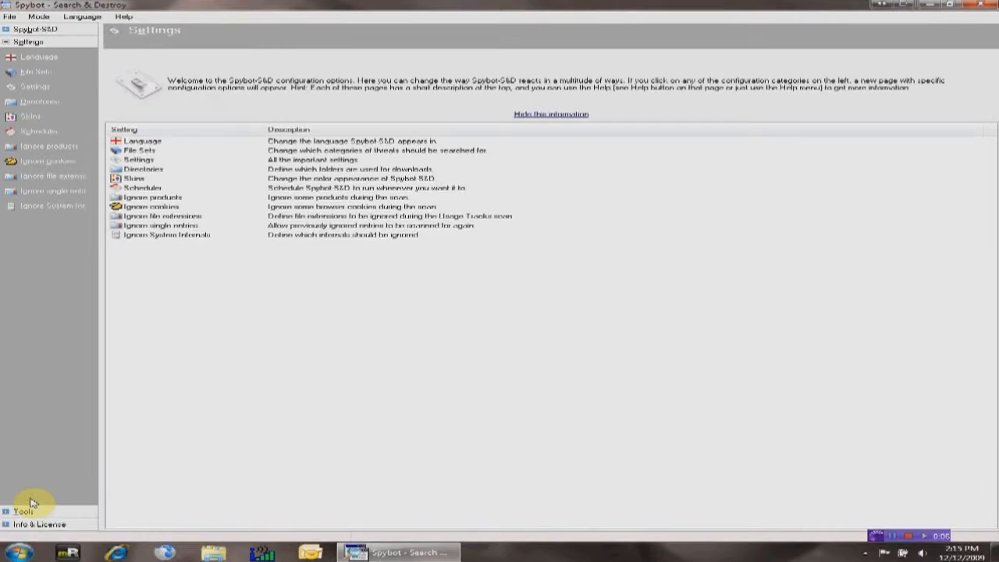
pyautogui.click(24, 132)
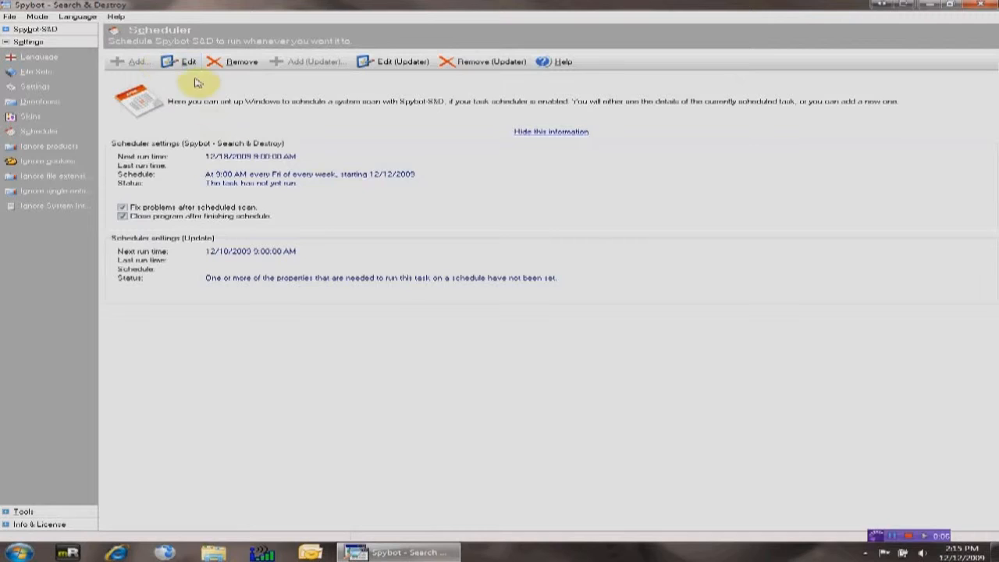
# Remove the existing scheduled tasks for both the Spybot scan and the updater
pyautogui.click(234, 62)
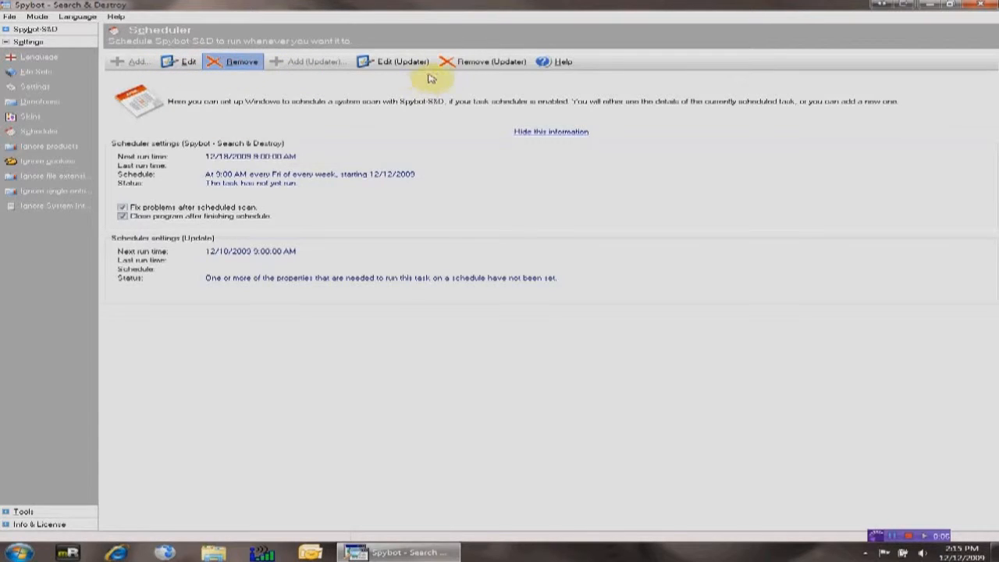
pyautogui.click(235, 62)
pyautogui.click(470, 64)
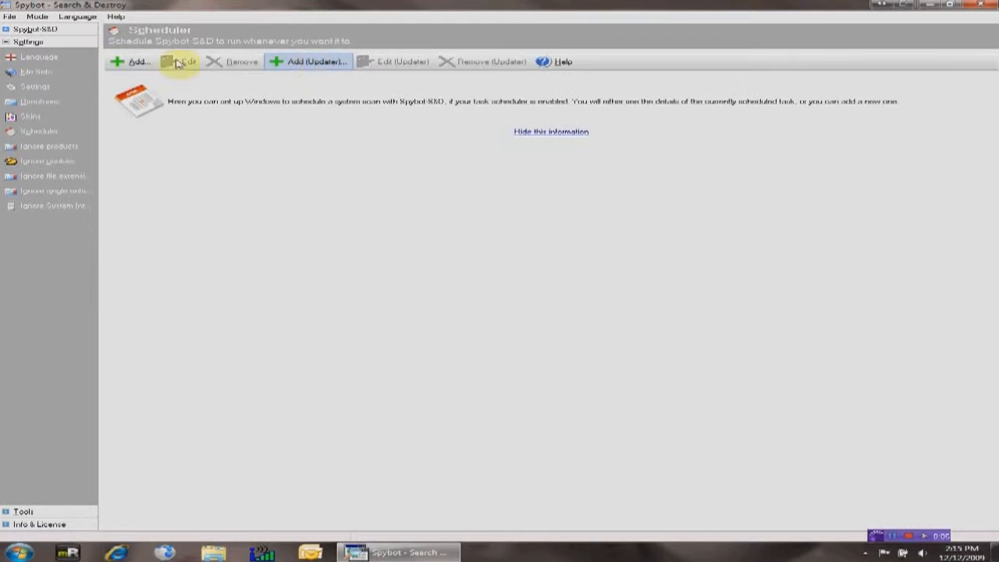
# Add a scheduled scan task that fixes problems after the scan and closes the program after finishing
pyautogui.click(133, 64)
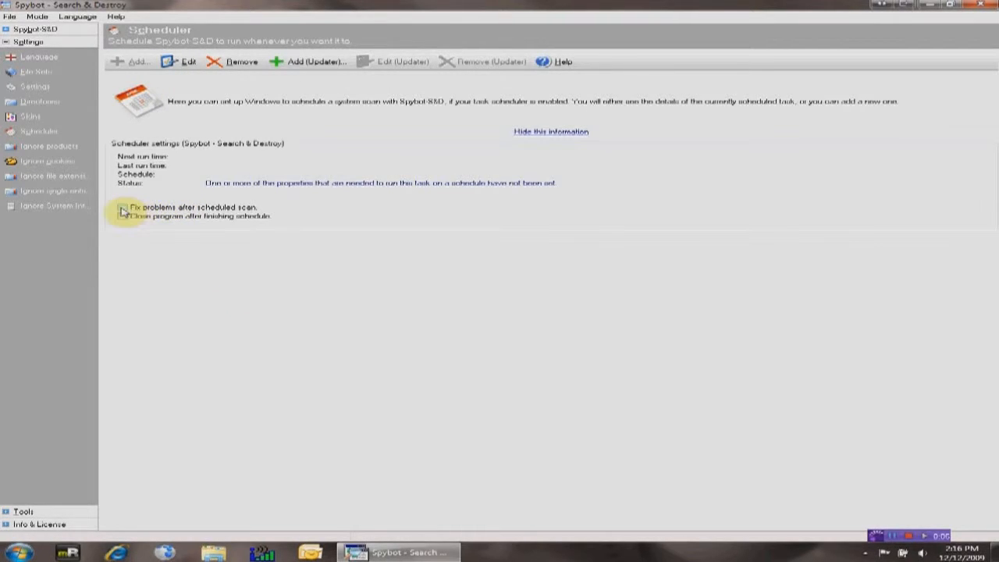
pyautogui.click(123, 208)
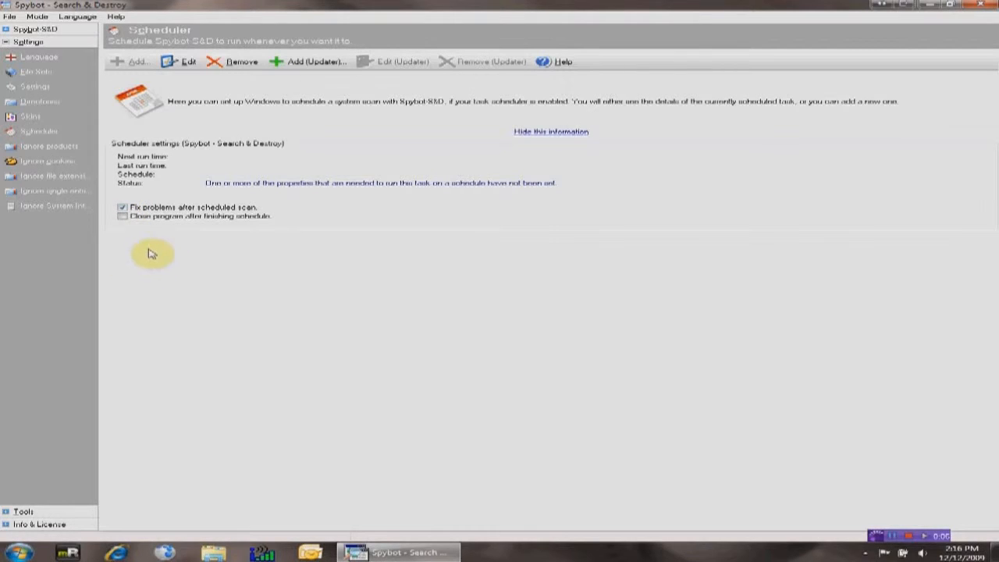
pyautogui.click(123, 216)
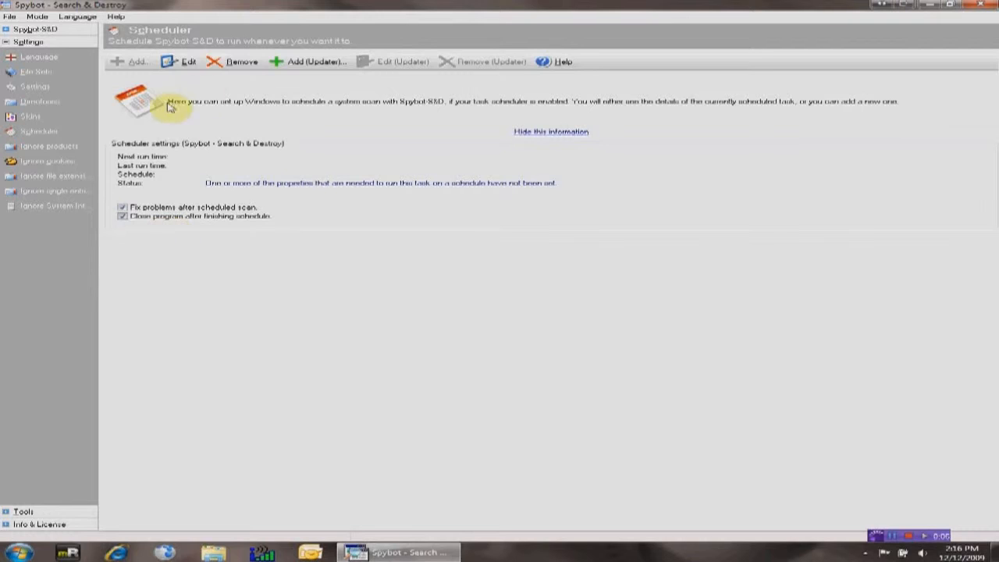
# Create a new schedule for the scan task that runs weekly on Friday only, at 9:00 AM
pyautogui.click(178, 66)
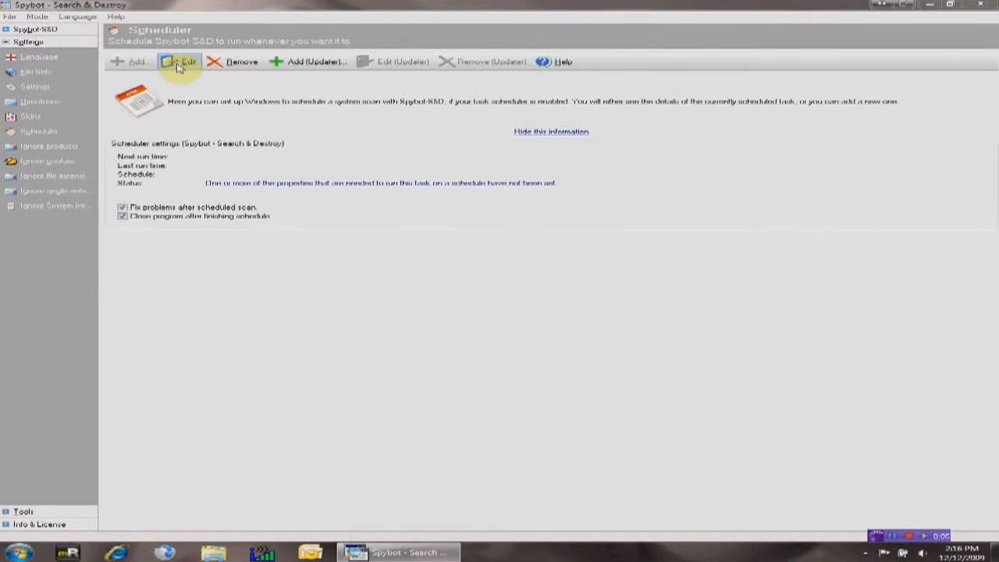
pyautogui.moveTo(182, 38); pyautogui.dragTo(405, 175)
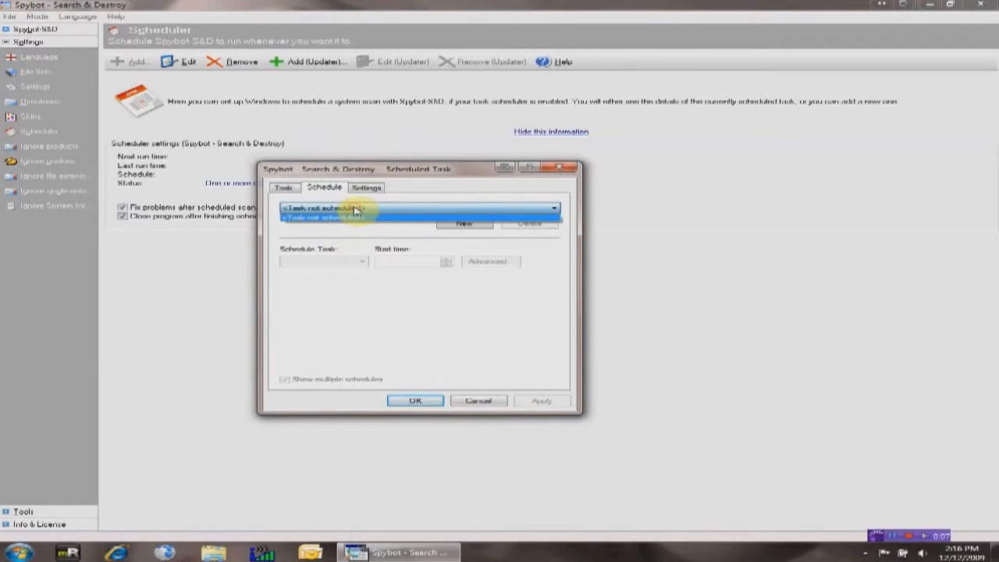
pyautogui.click(459, 224)
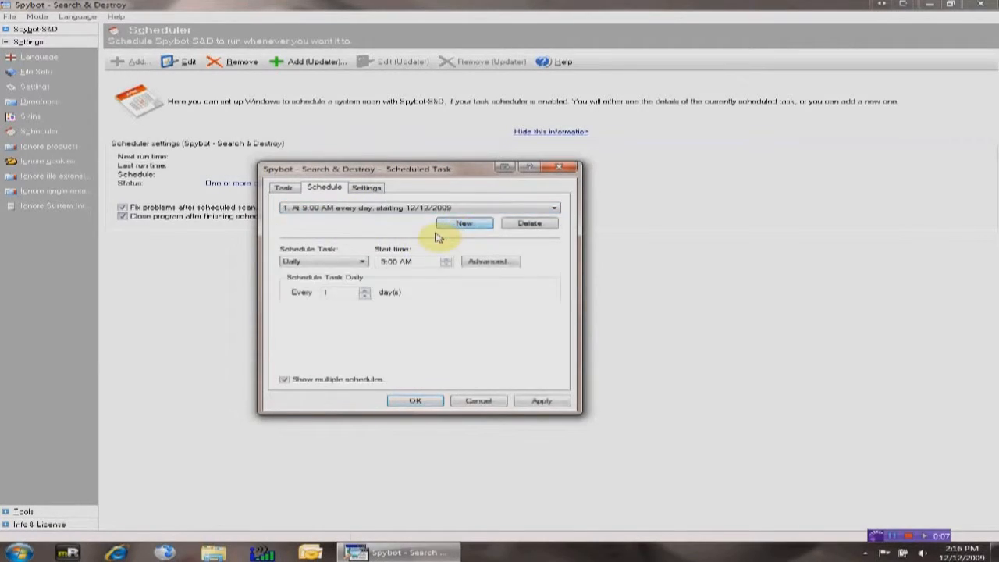
pyautogui.click(361, 262)
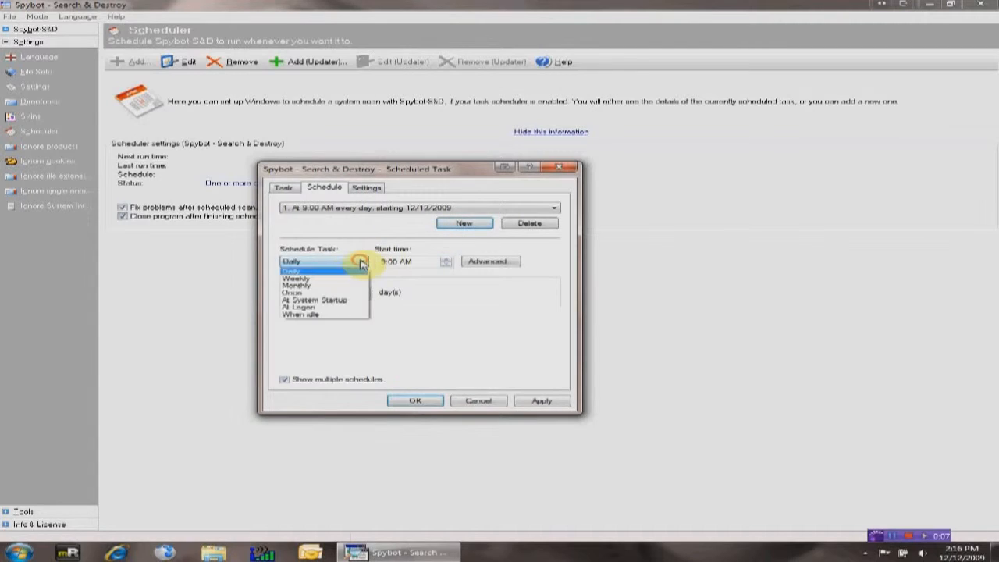
pyautogui.click(311, 278)
pyautogui.click(434, 295)
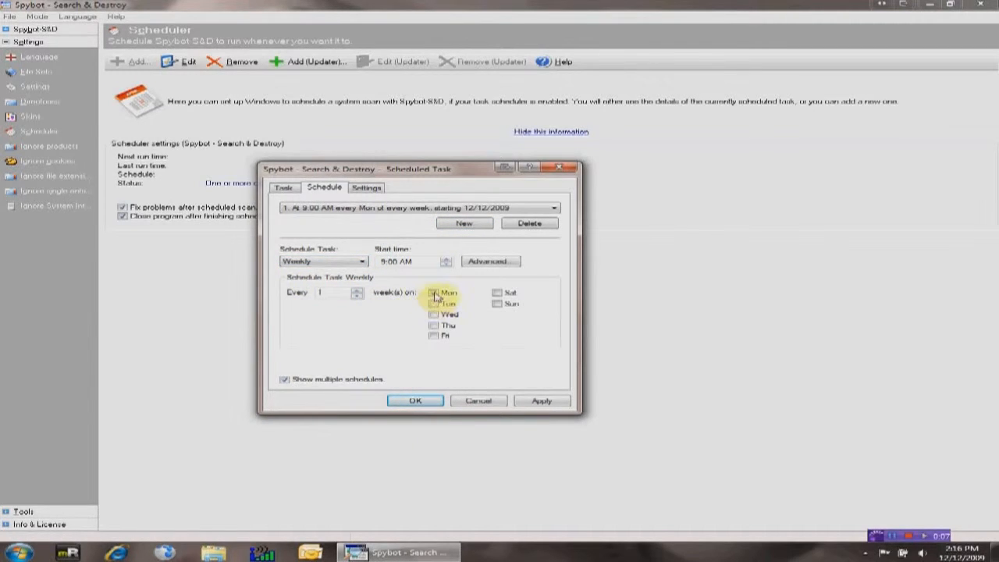
pyautogui.click(434, 335)
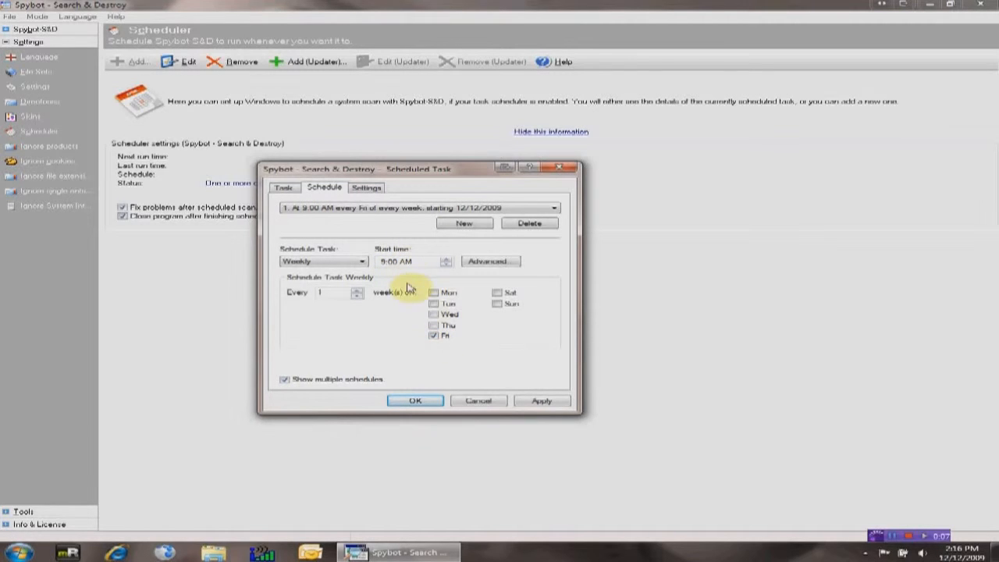
# Apply the scan task's schedule, entering and confirming the account password, and close its settings
pyautogui.click(544, 401)
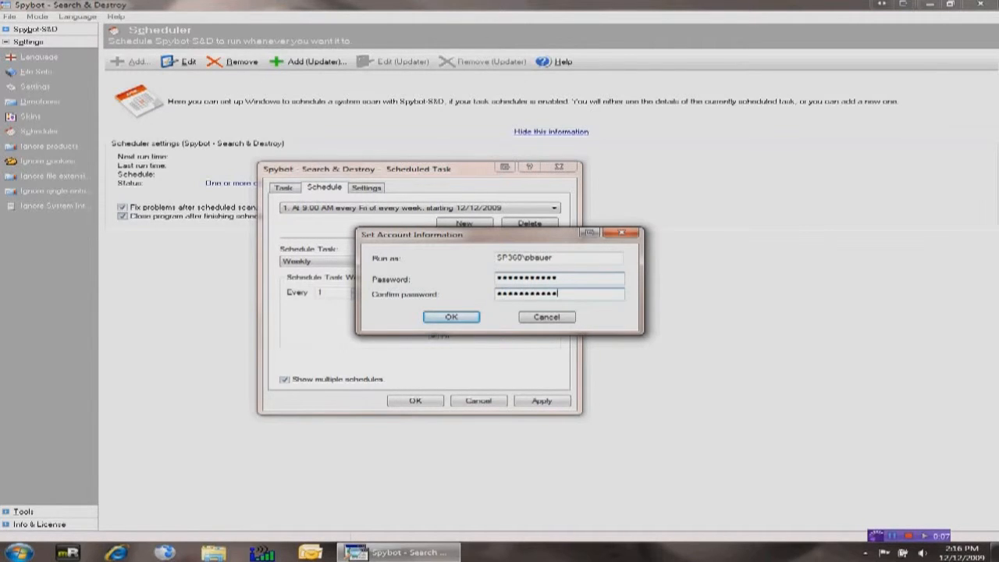
pyautogui.click(454, 317)
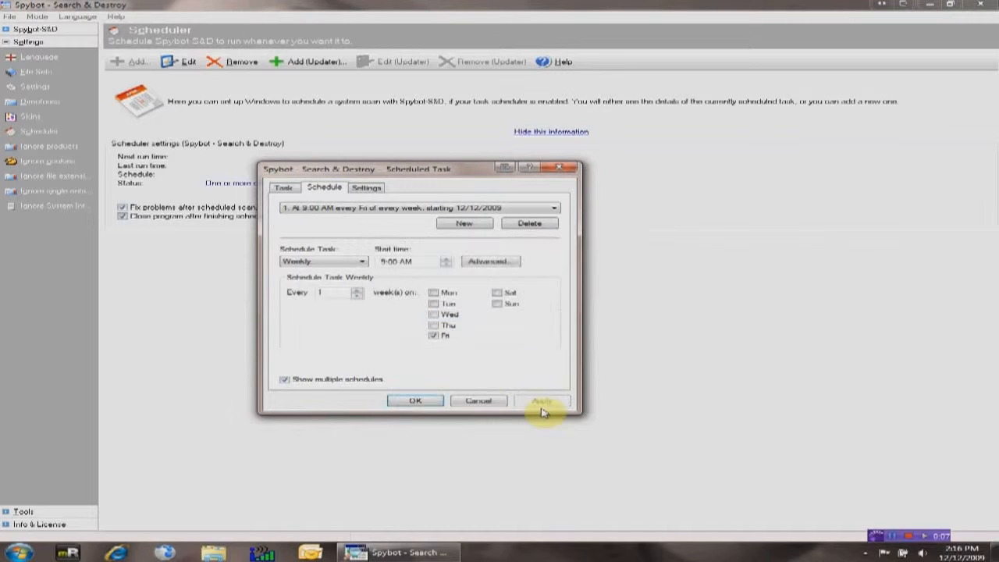
pyautogui.click(440, 401)
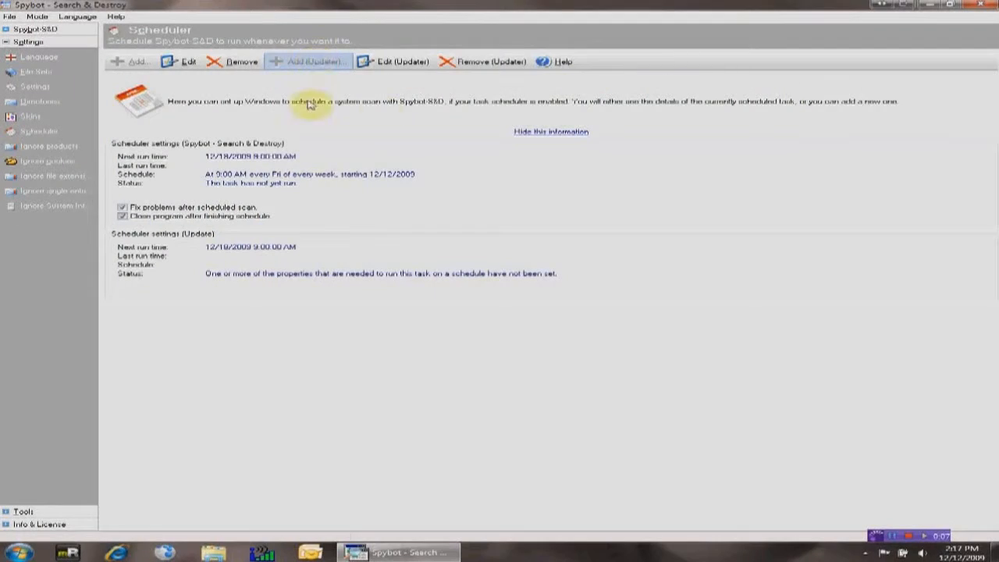
# Open the updater's scheduled task and examine the /autoupdate /autoclose parameters in its run command
pyautogui.click(404, 62)
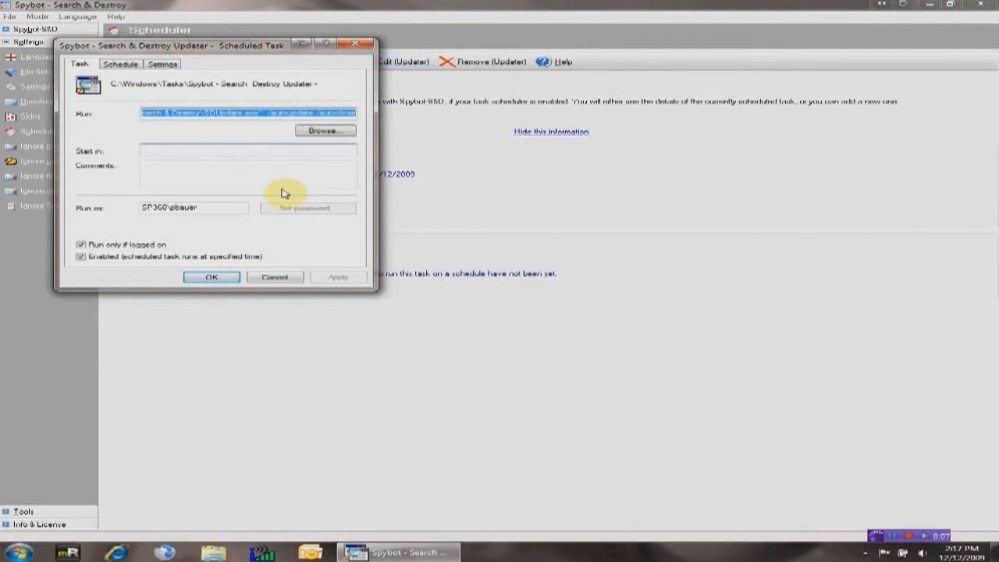
pyautogui.click(258, 114)
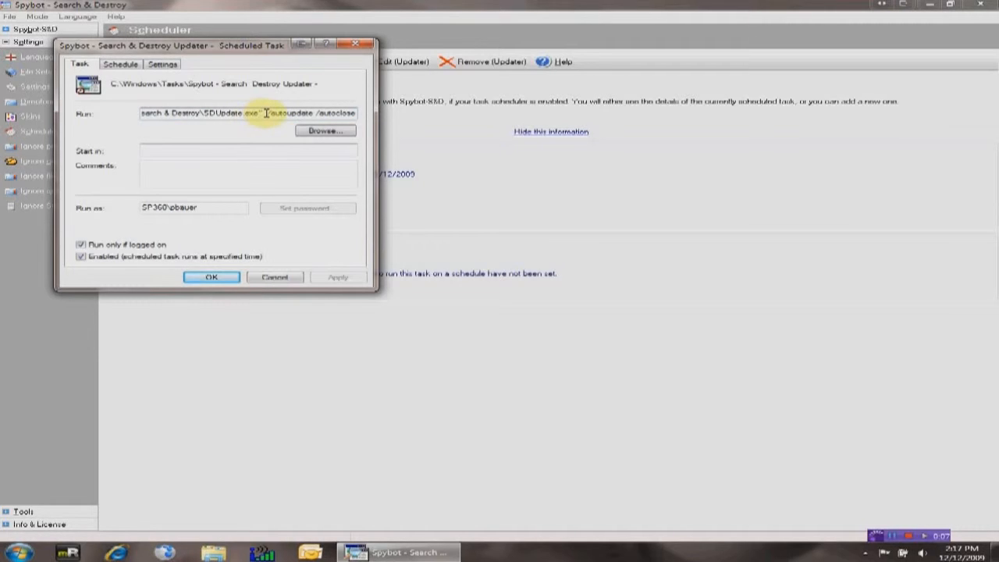
pyautogui.moveTo(316, 113); pyautogui.dragTo(380, 114)
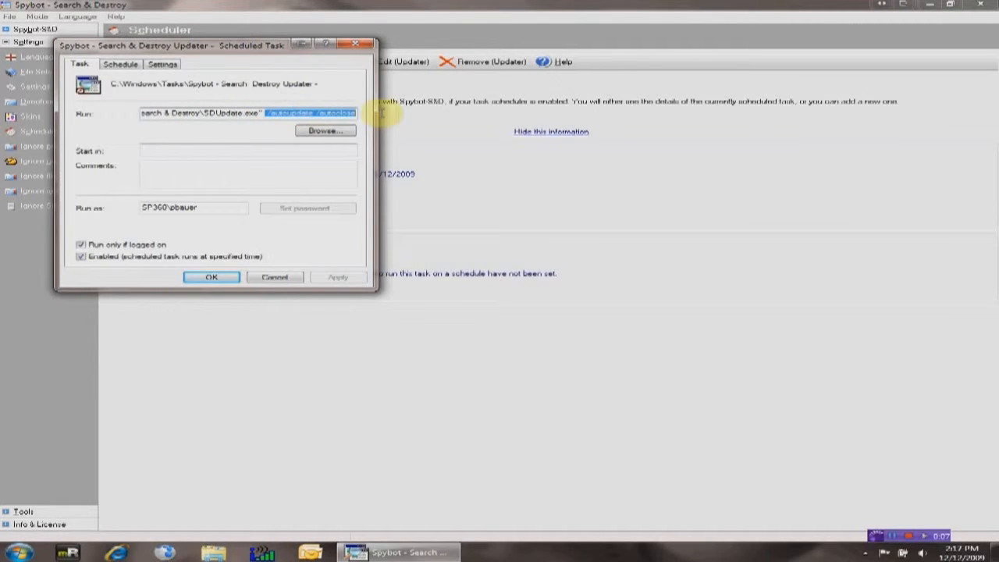
# Create a new daily schedule for the updater task with a start time of 7:00 AM
pyautogui.click(121, 65)
pyautogui.click(250, 100)
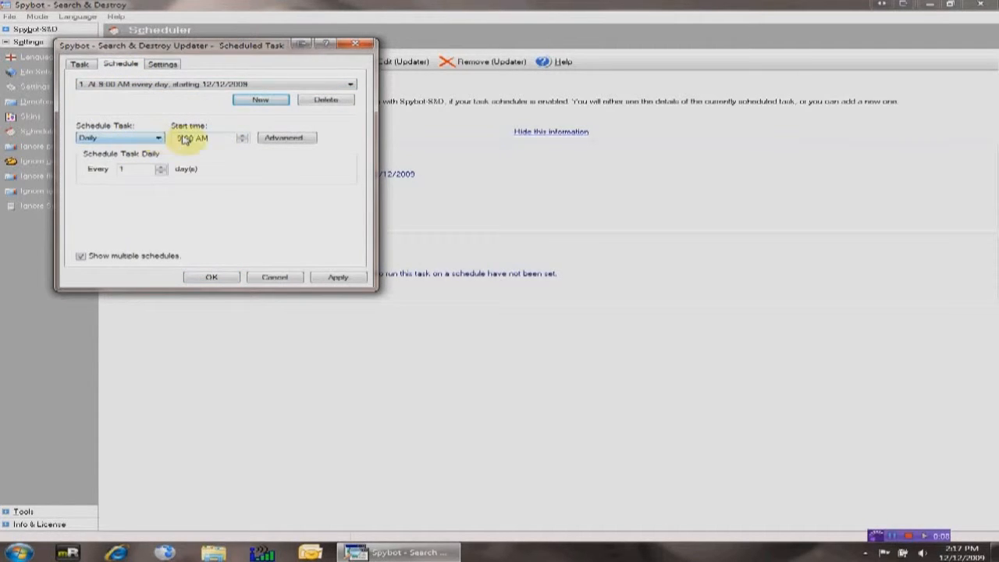
pyautogui.click(181, 138)
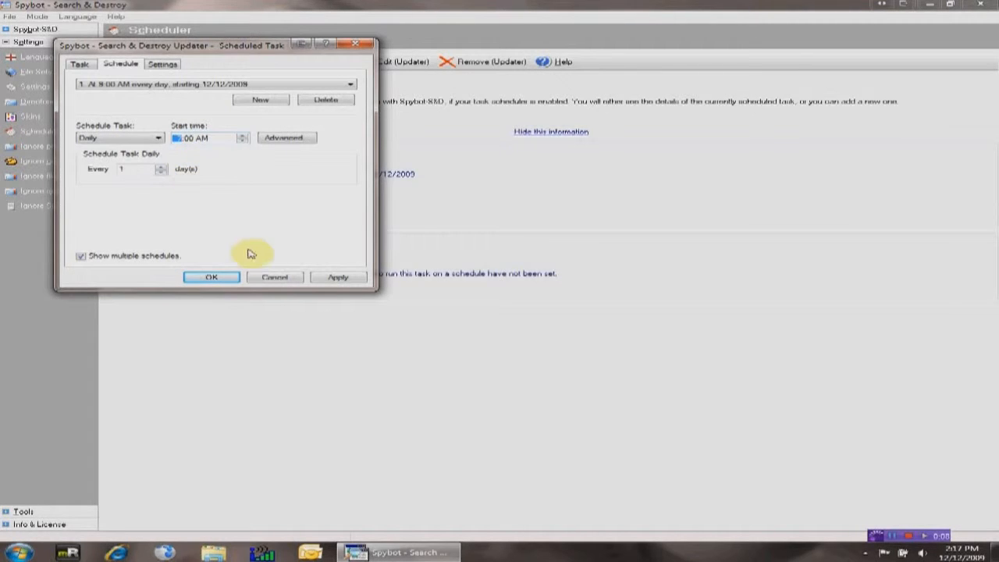
# Apply the updater task's schedule, supplying the account password twice, and close its settings
pyautogui.click(338, 278)
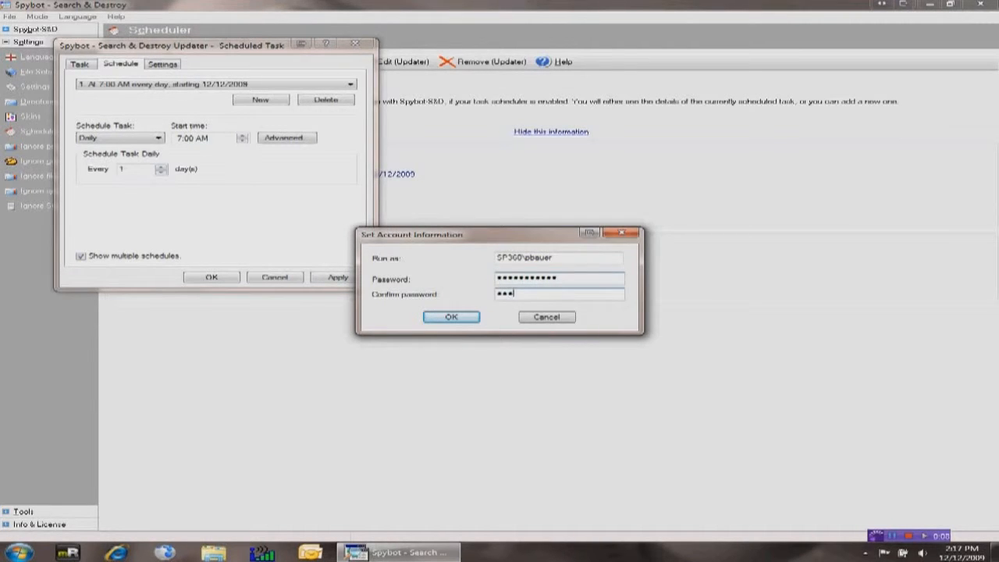
pyautogui.click(450, 317)
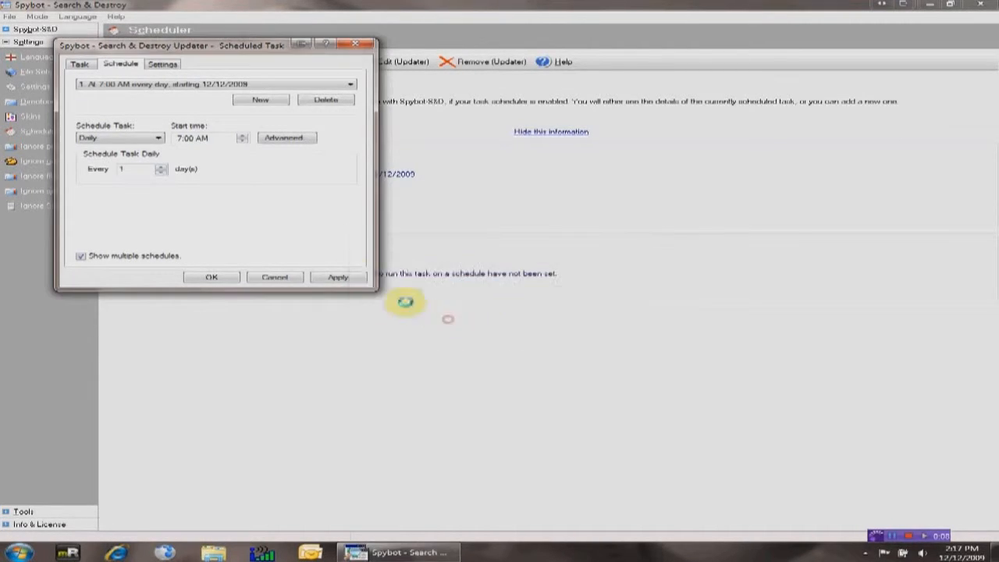
pyautogui.click(211, 277)
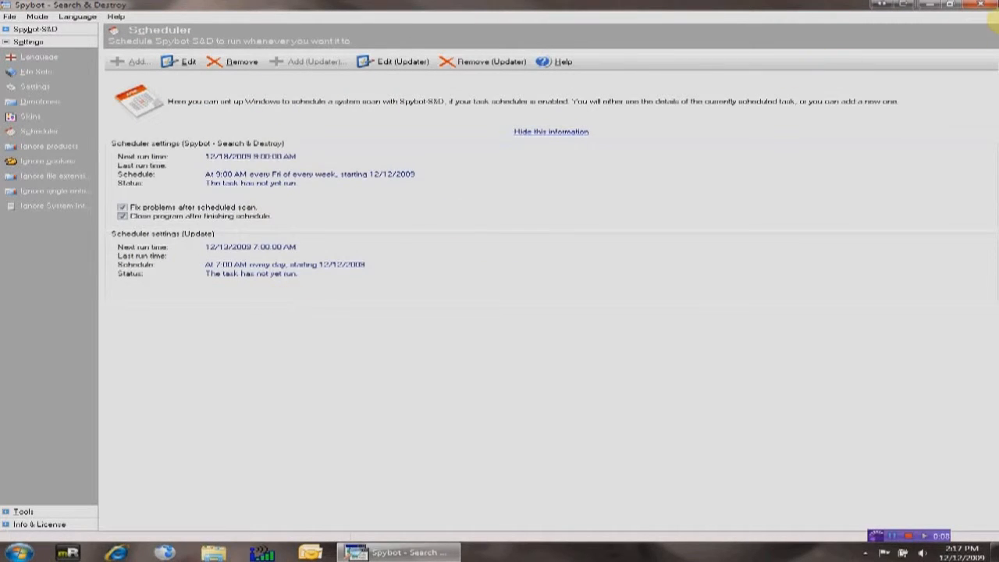
# Close Spybot and open the Task Scheduler Library in Windows Task Scheduler
pyautogui.click(982, 7)
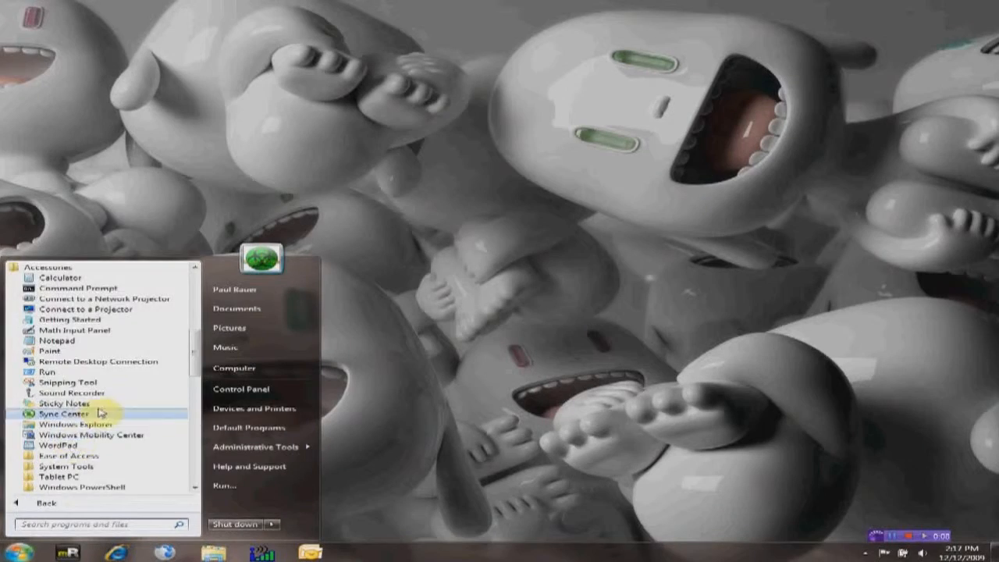
pyautogui.scroll(-4, 100, 412)
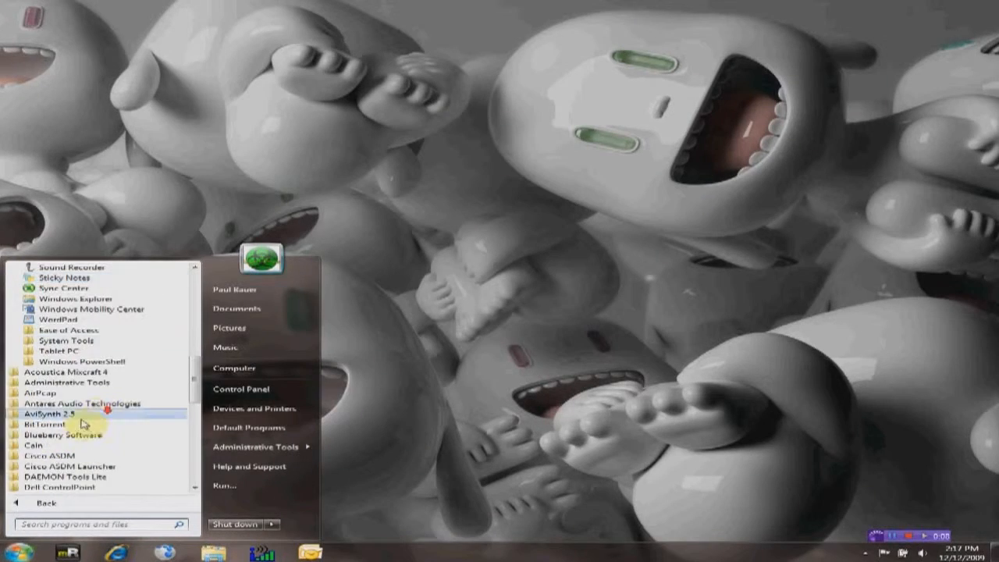
pyautogui.click(62, 341)
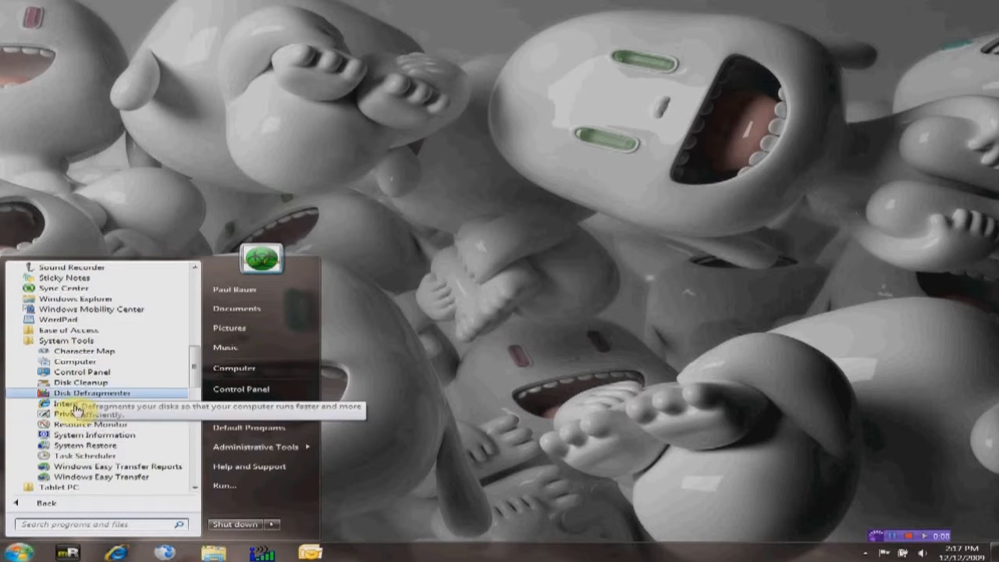
pyautogui.click(81, 456)
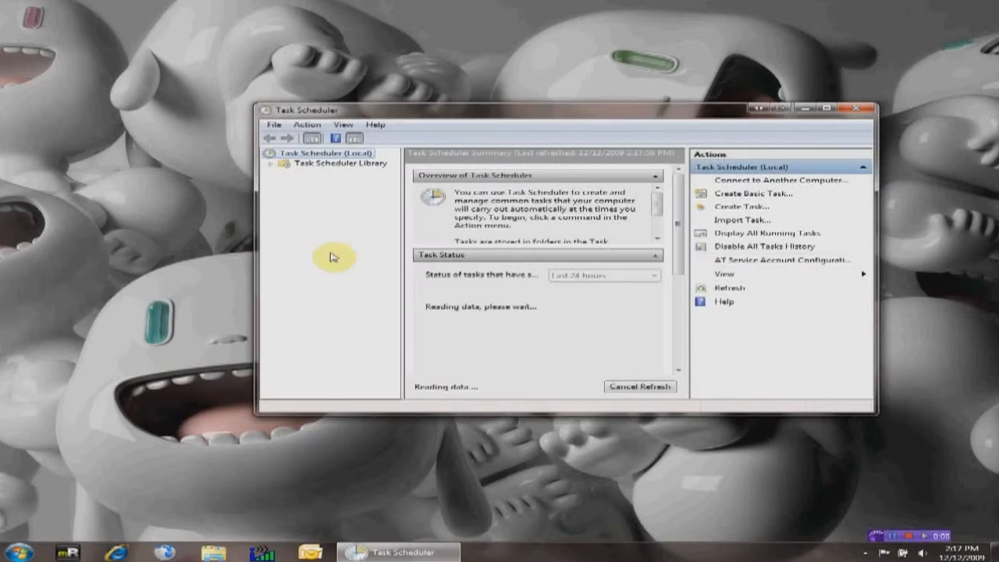
pyautogui.click(297, 164)
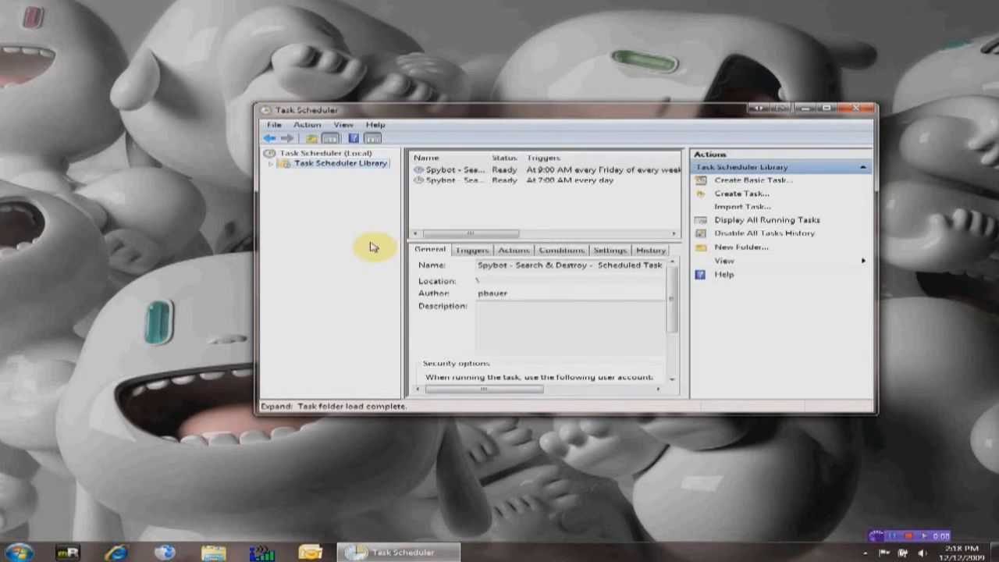
# Open the weekly Friday Spybot scan task's properties and change its run account to the built-in SYSTEM account
pyautogui.click(511, 170)
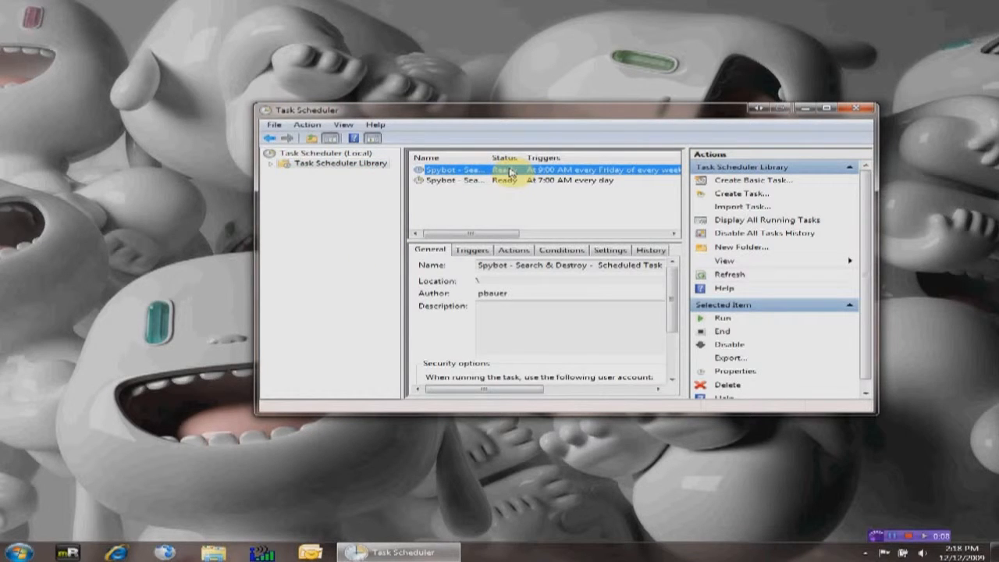
pyautogui.rightClick(510, 171)
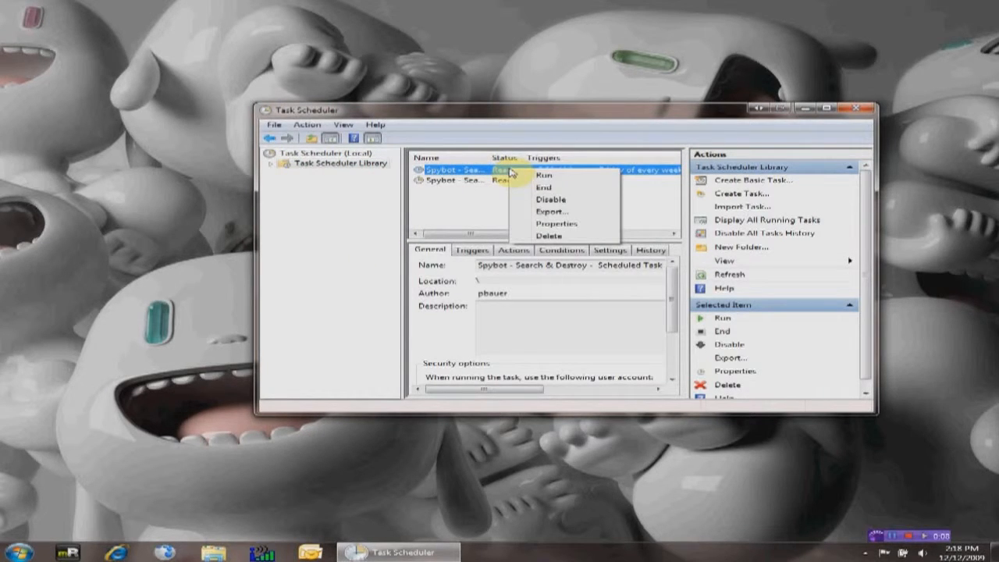
pyautogui.click(555, 224)
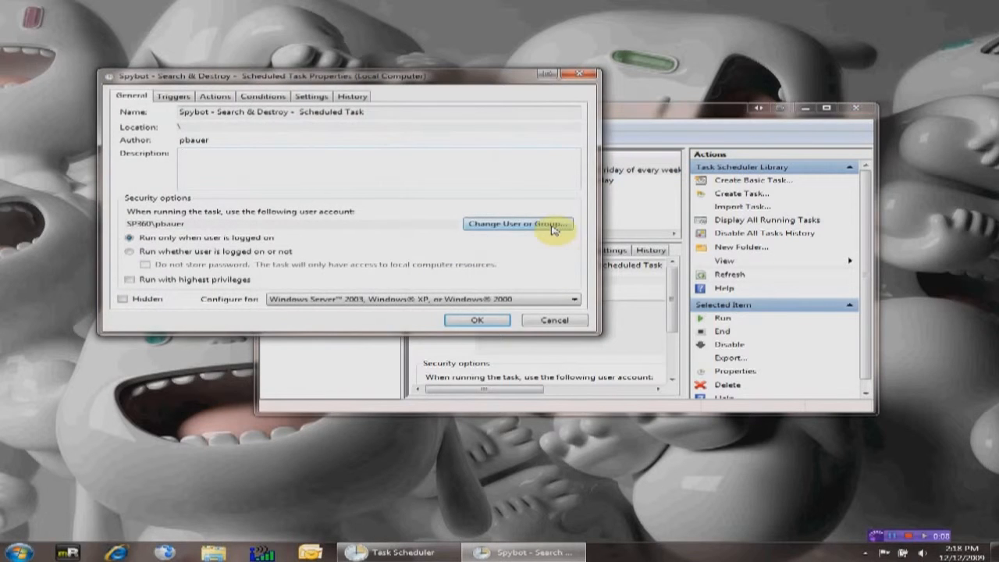
pyautogui.click(507, 226)
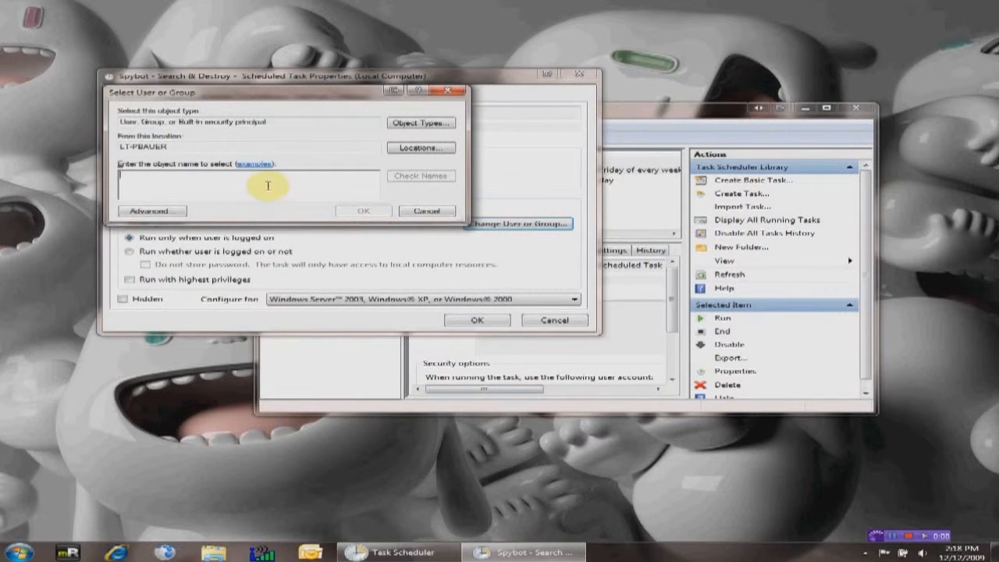
pyautogui.write('system')
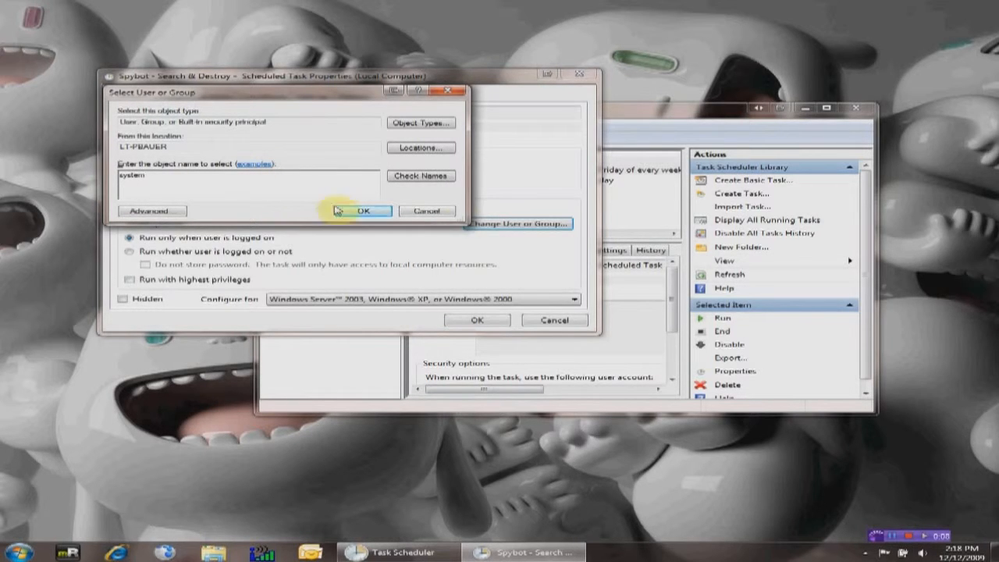
pyautogui.click(426, 176)
pyautogui.click(374, 211)
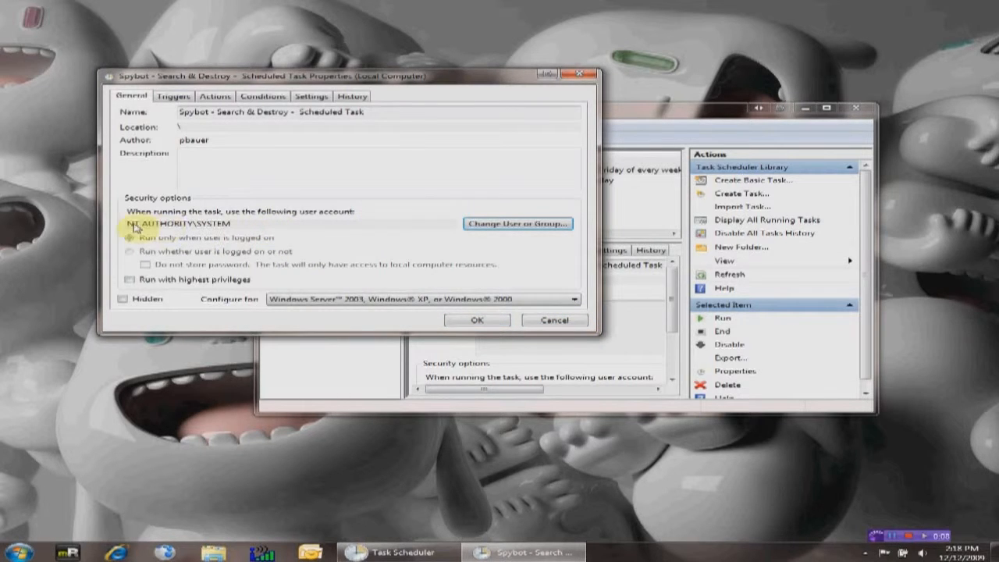
# Configure the scan task for Windows 7, Windows Server 2008 R2 and save its properties
pyautogui.click(476, 321)
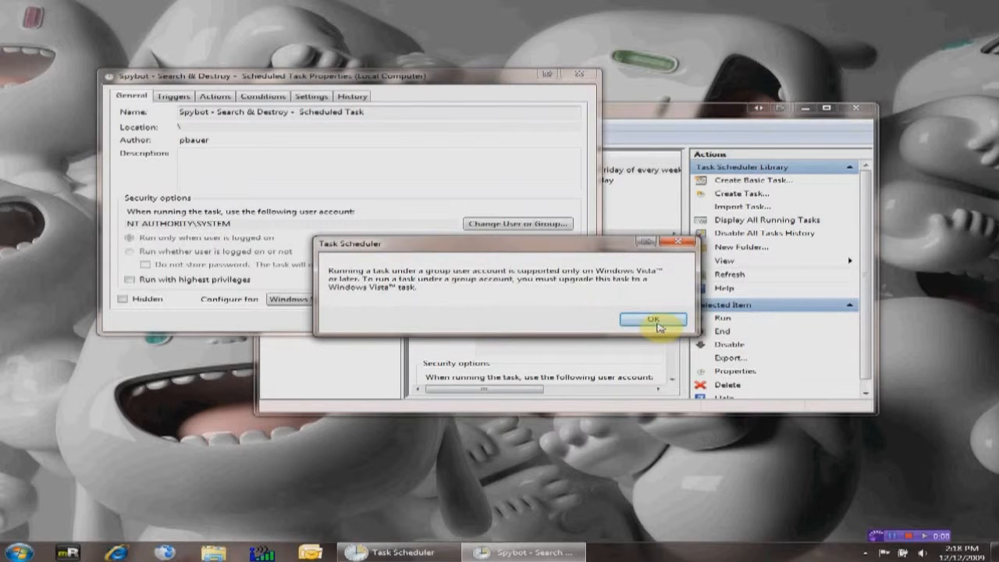
pyautogui.click(654, 321)
pyautogui.click(477, 320)
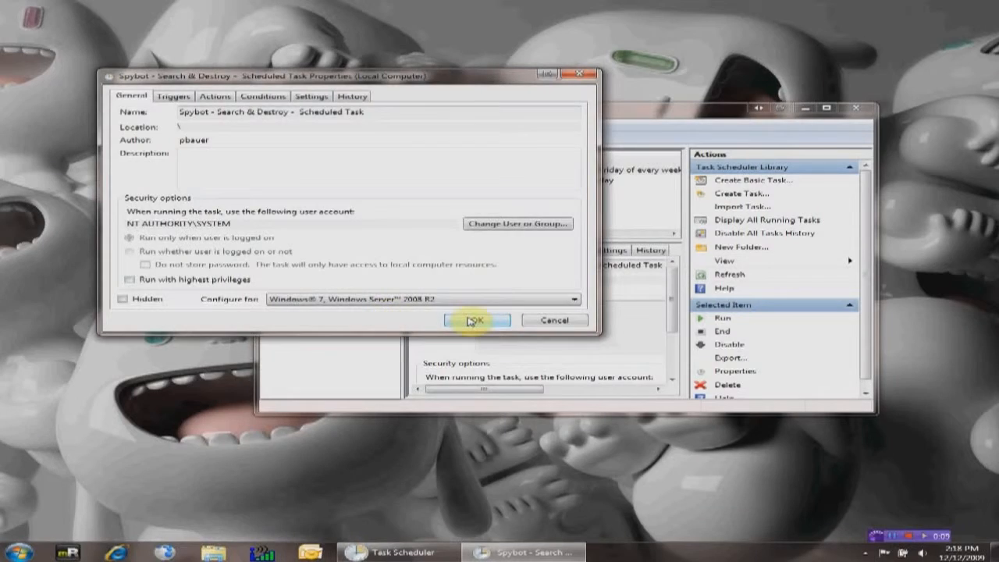
pyautogui.click(474, 320)
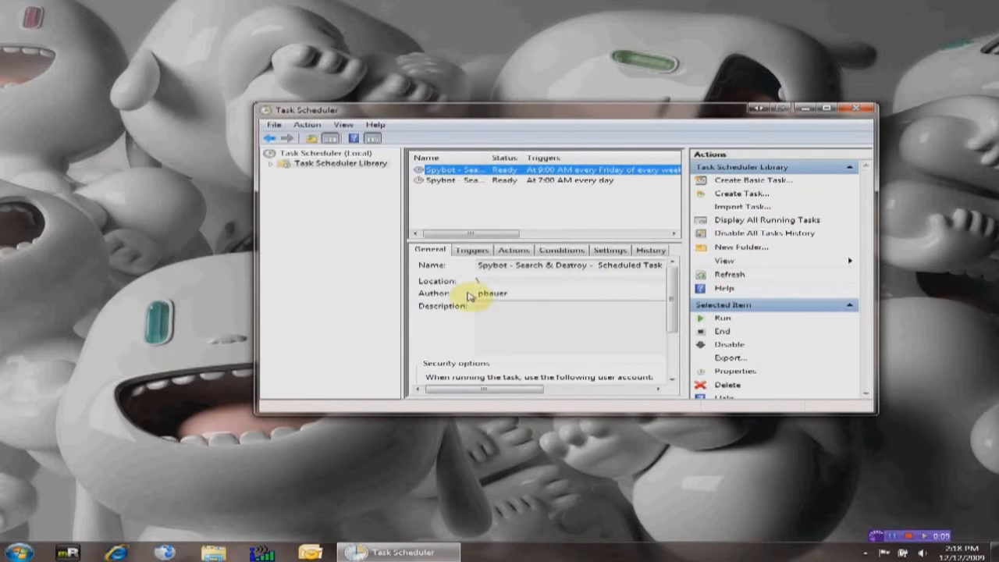
# Open the daily Spybot updater task's properties and change its run account to the built-in SYSTEM account
pyautogui.click(442, 180)
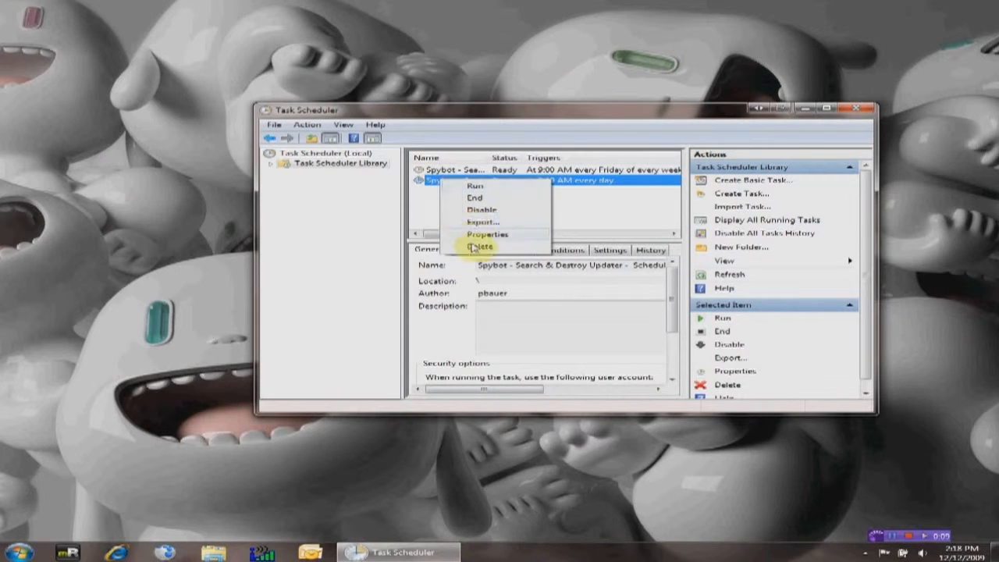
pyautogui.click(487, 234)
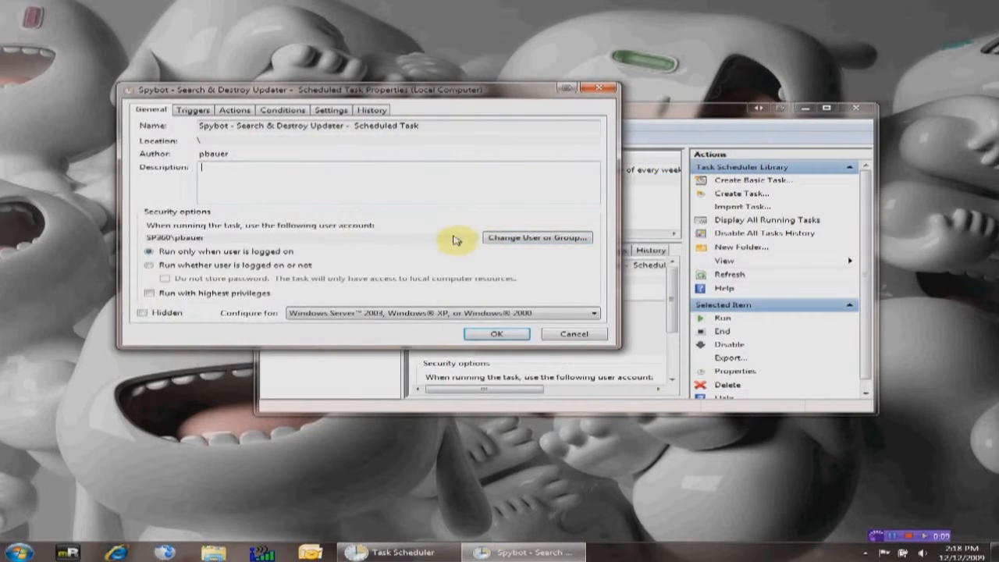
pyautogui.click(577, 238)
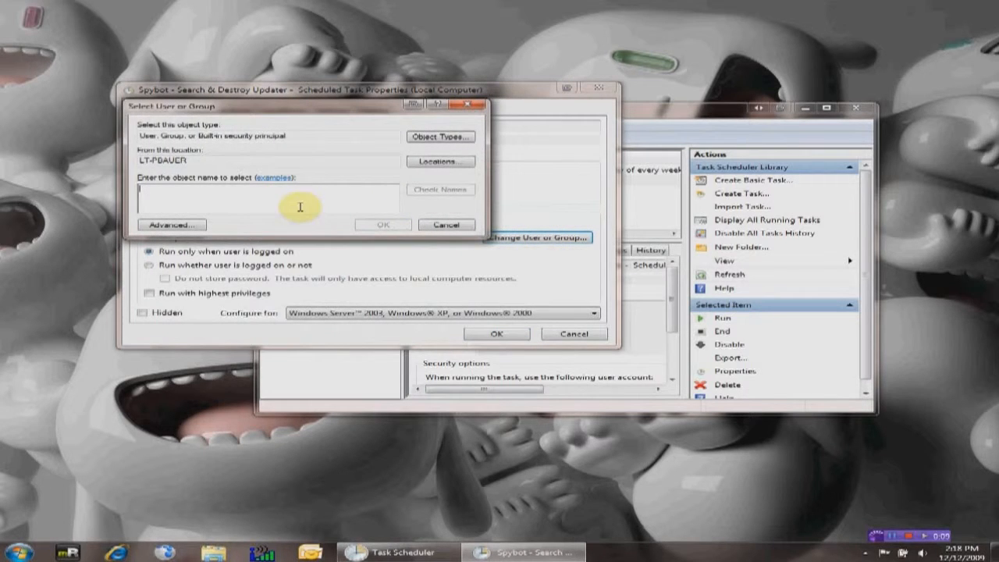
pyautogui.write('system')
pyautogui.click(431, 189)
pyautogui.click(385, 226)
# Configure the updater task for Windows 7, Windows Server 2008 R2 and save its properties
pyautogui.click(446, 313)
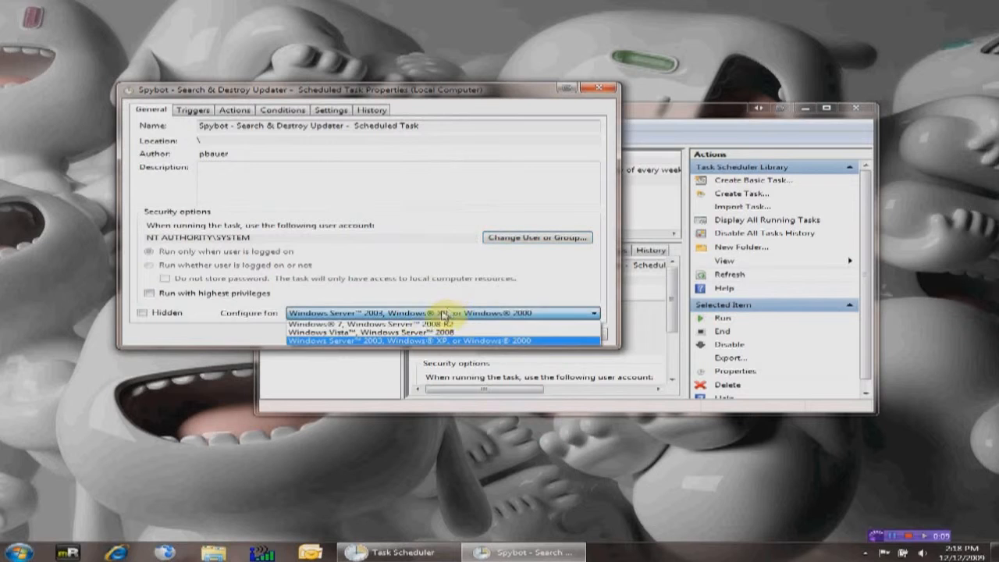
pyautogui.click(422, 330)
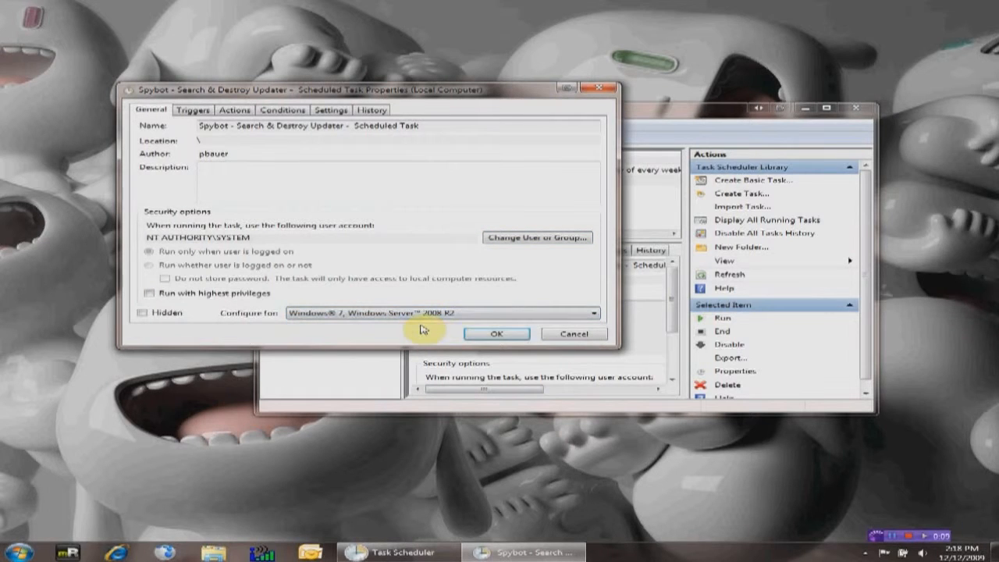
pyautogui.click(497, 334)
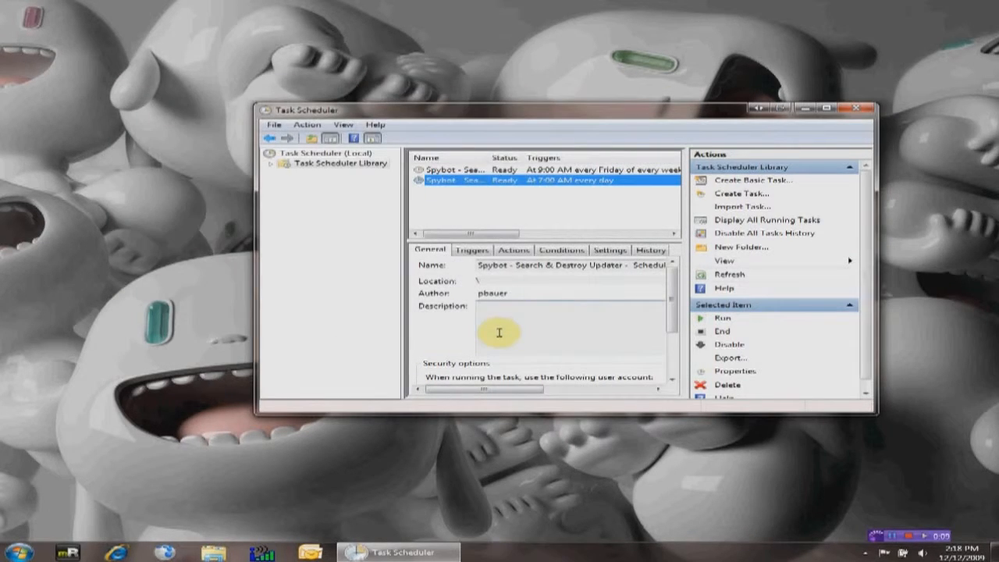